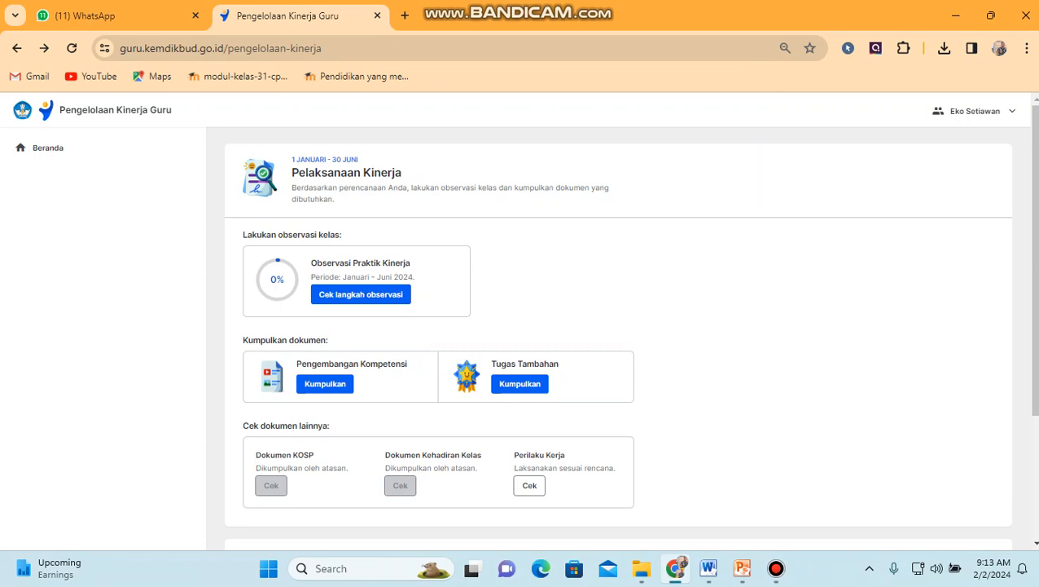
Open the class observation steps for Observasi Praktik Kinerja from the Beranda page.
left_click(49, 148)
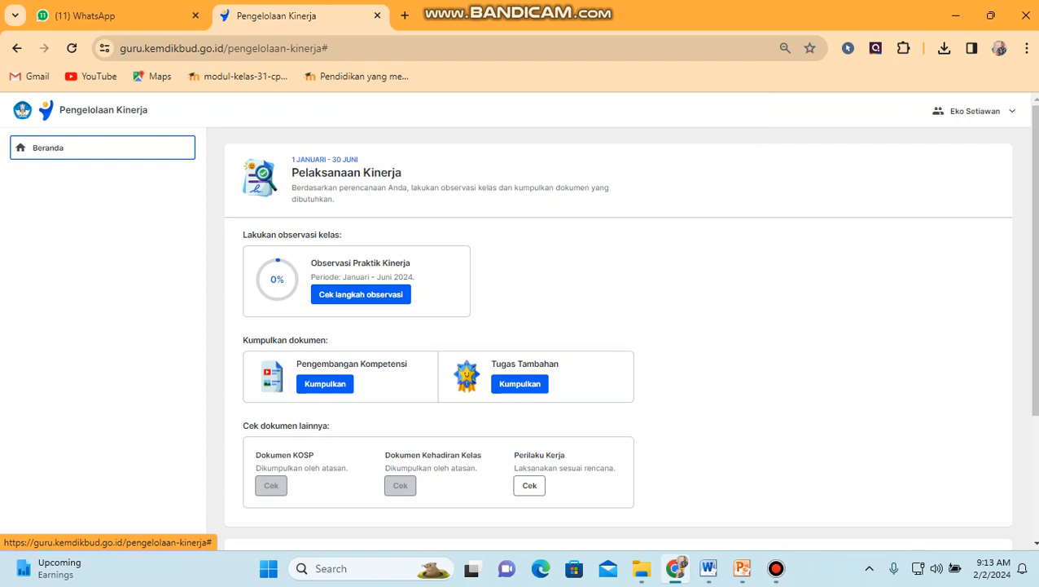
left_click_drag(242, 235, 343, 235)
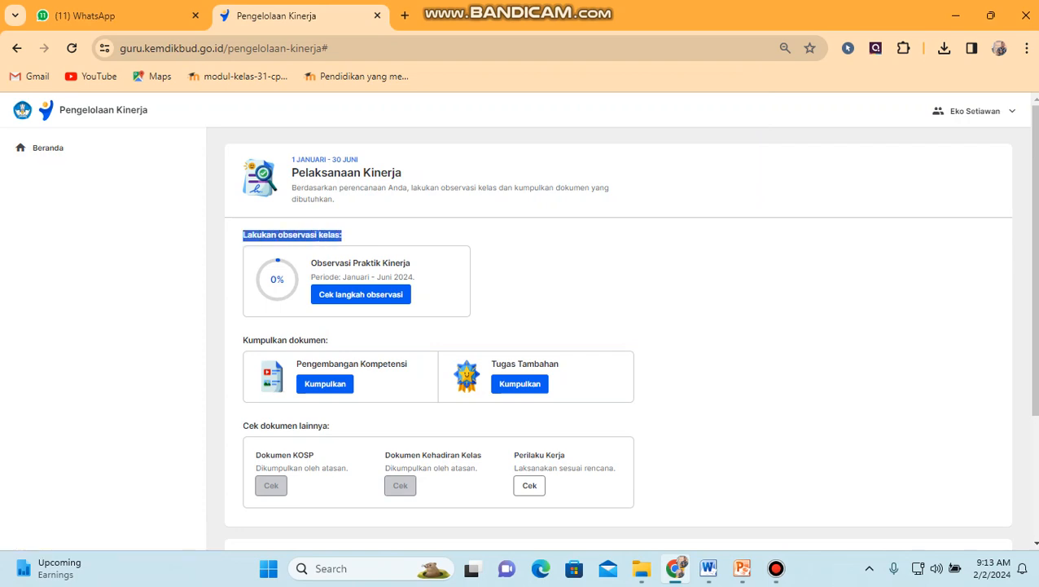
left_click(360, 294)
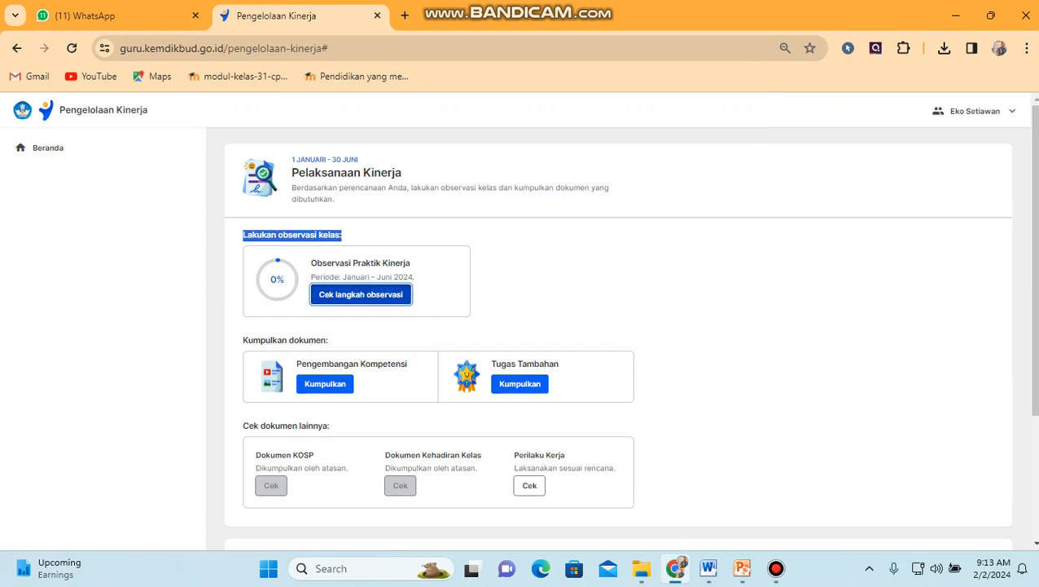
Review the Praktik Kinerja indicator and open the preparation document under Bagian 1: Pelaksanaan observasi for filling in.
scroll(521, 326, "down", 3)
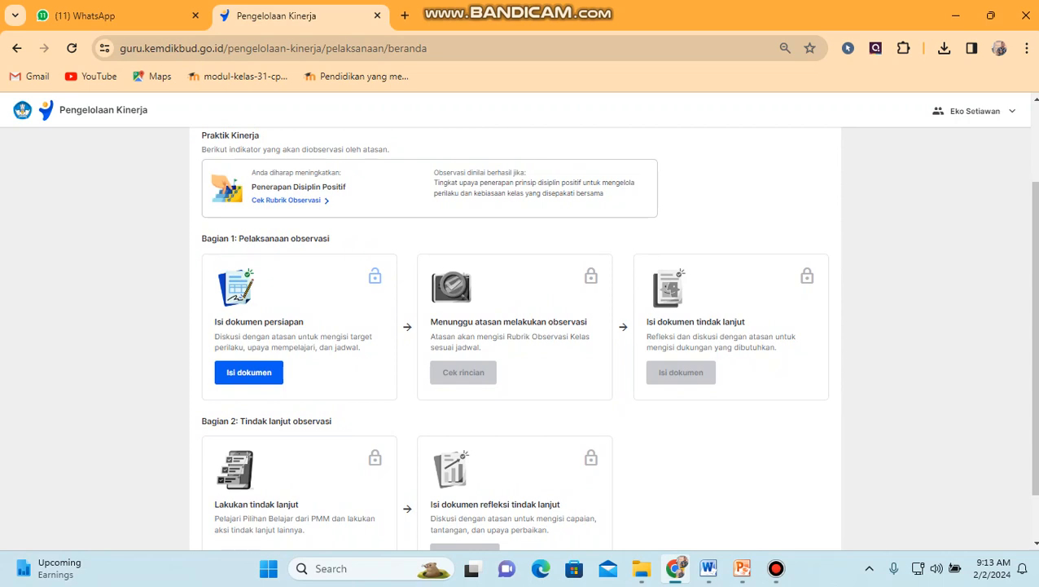
double_click(245, 149)
left_click_drag(294, 186, 346, 186)
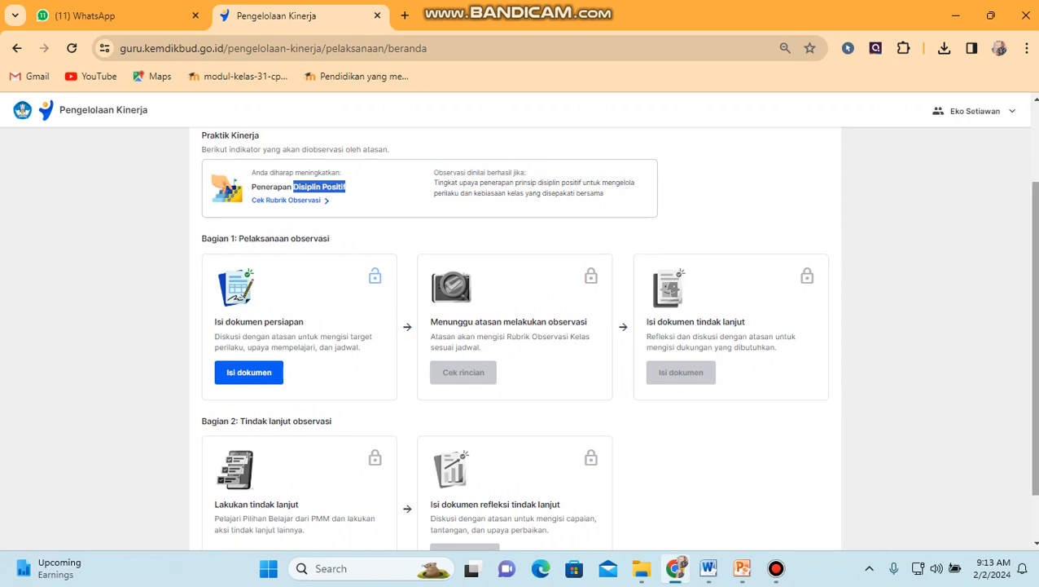
left_click_drag(1035, 338, 1036, 332)
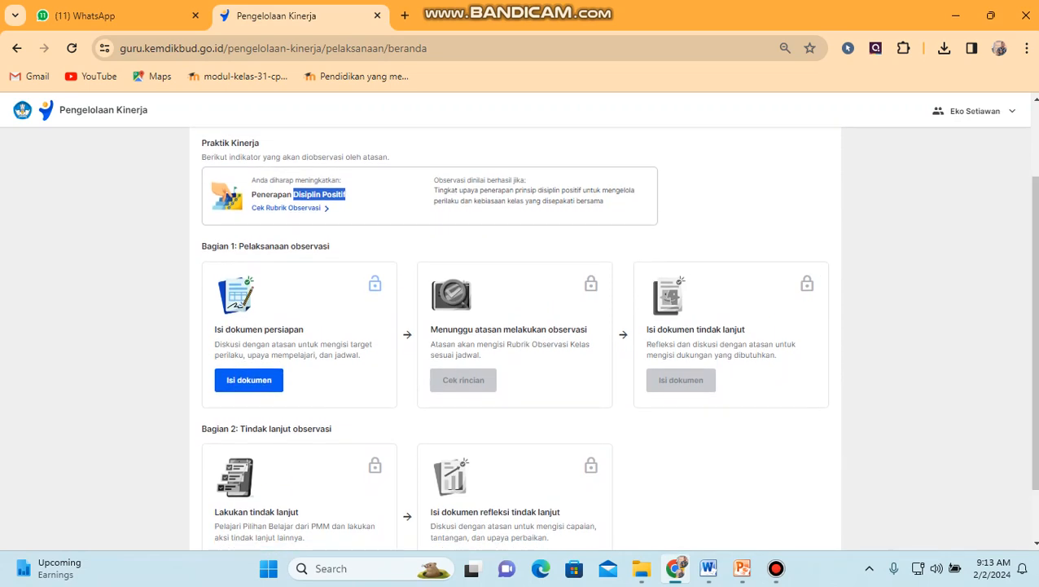
left_click_drag(256, 246, 329, 247)
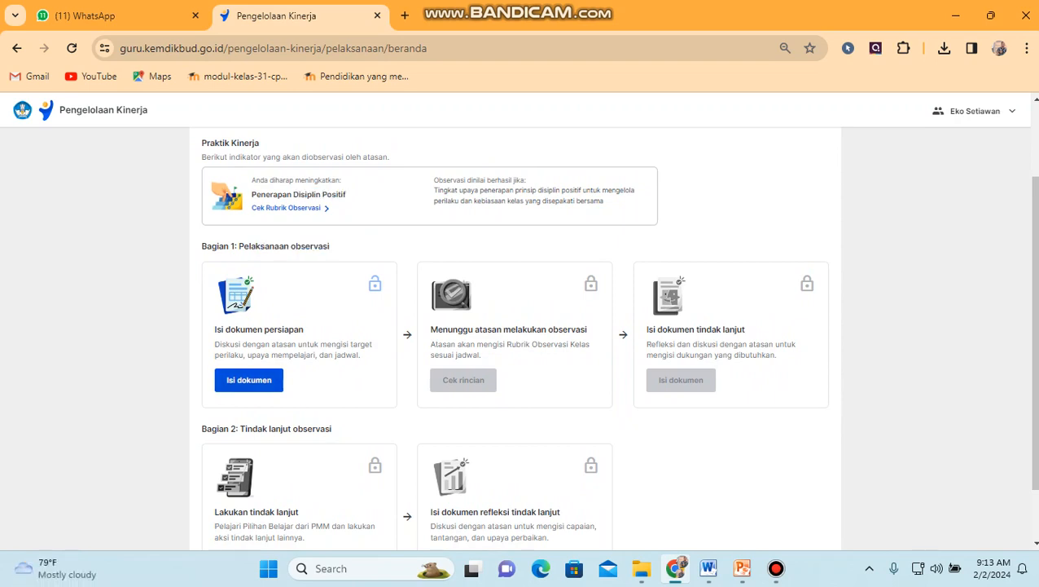
left_click(248, 379)
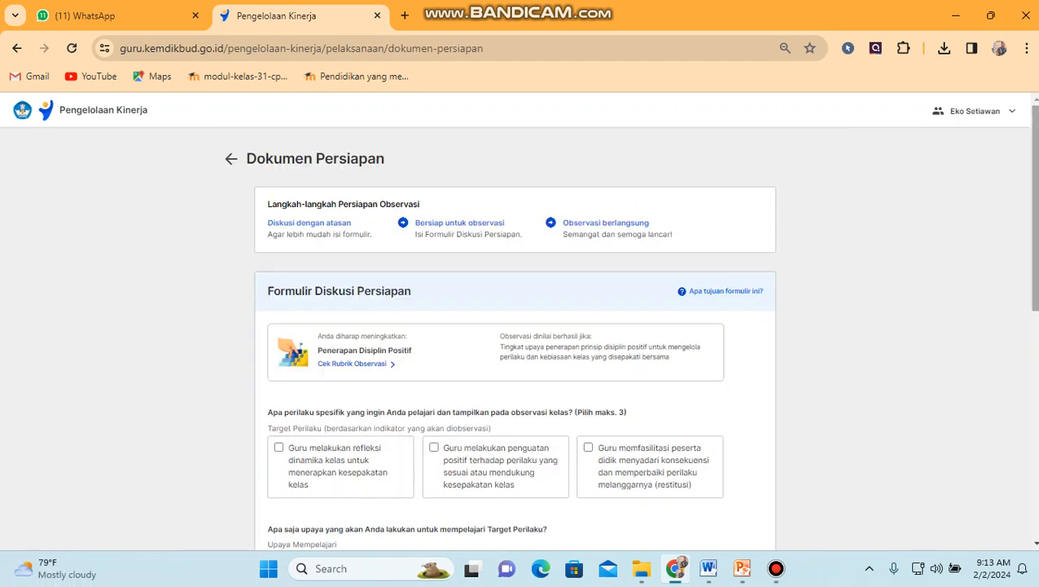
Select all three Target Perilaku options: class dynamics reflection, positive reinforcement, and facilitating restitution.
scroll(515, 338, "down", 3)
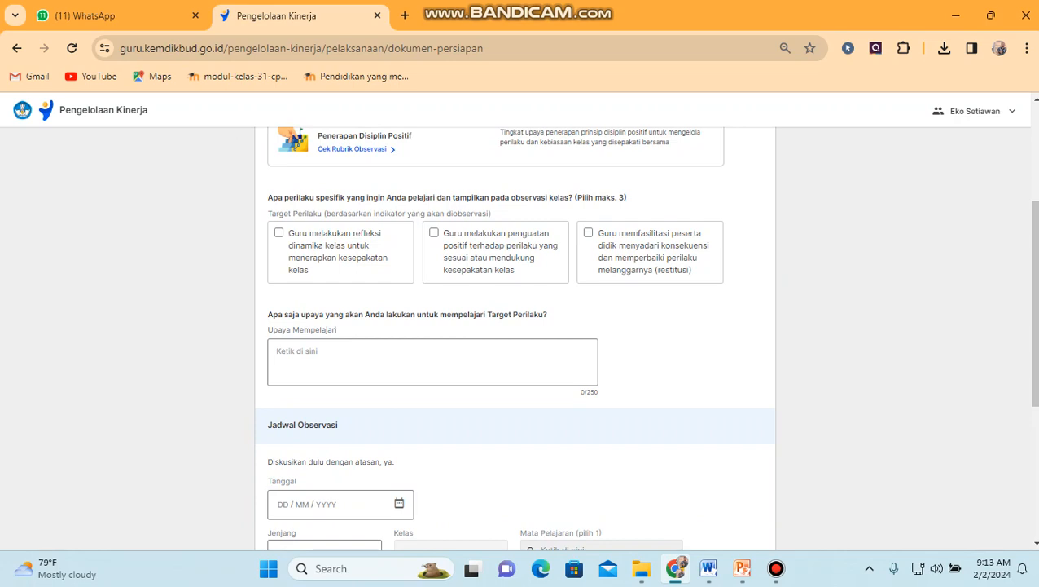
left_click(279, 232)
key("Tab")
key("space")
key("Tab")
key("space")
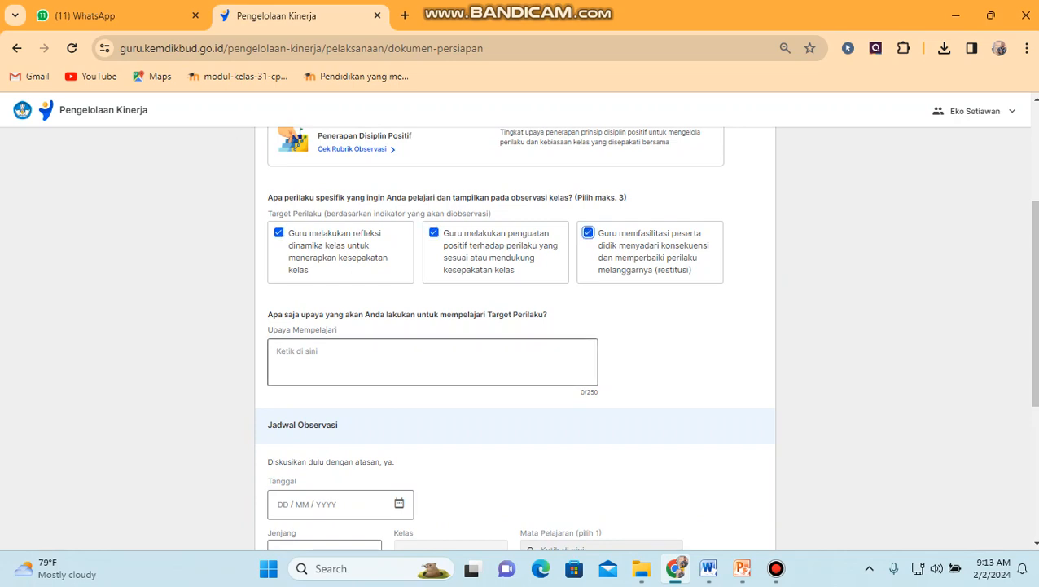
Enter "Mempelajari melalui PMM" as the Upaya Mempelajari for the target behaviours.
left_click(432, 362)
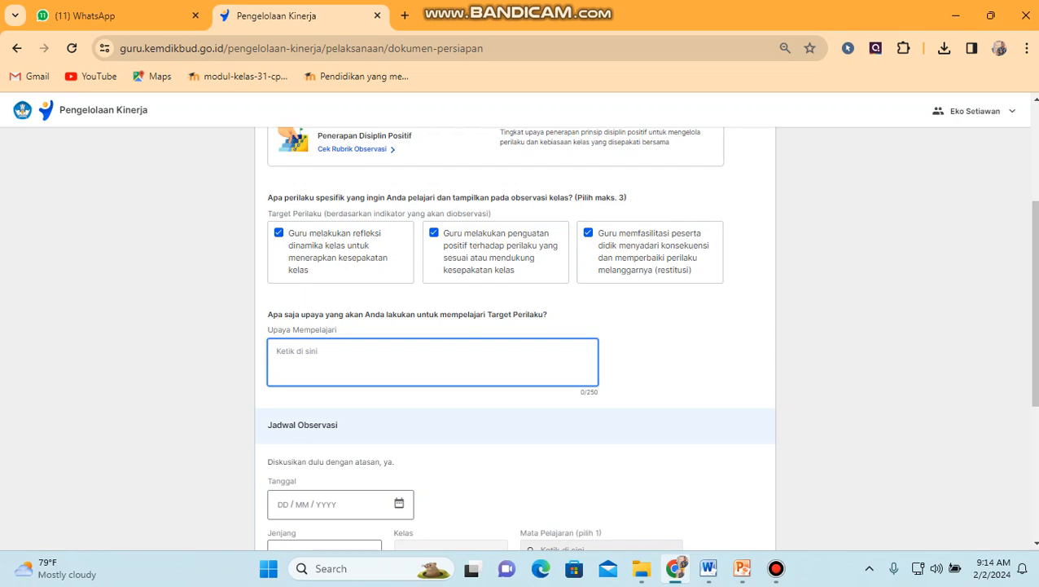
type("Mempelajari melalui PMM")
scroll(515, 337, "down", 2)
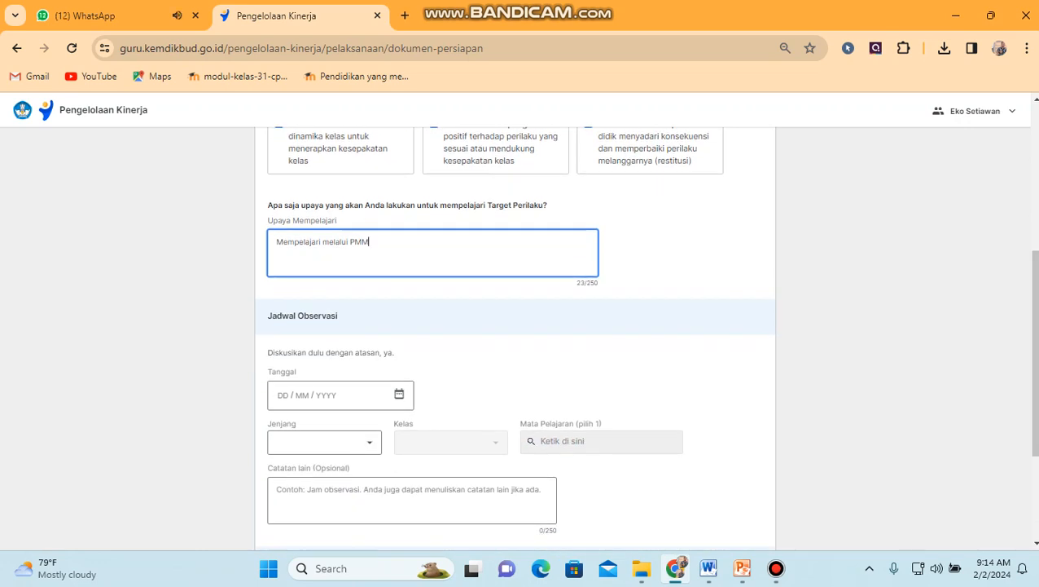
left_click_drag(276, 242, 369, 241)
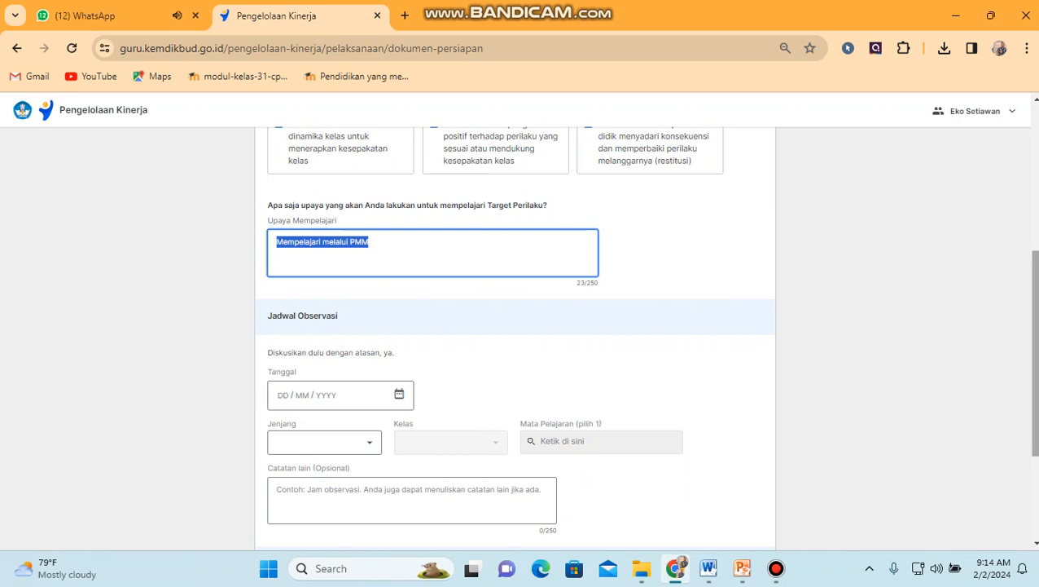
Check the system calendar and set the Jadwal Observasi date to 22/2/2024.
scroll(515, 335, "down", 1)
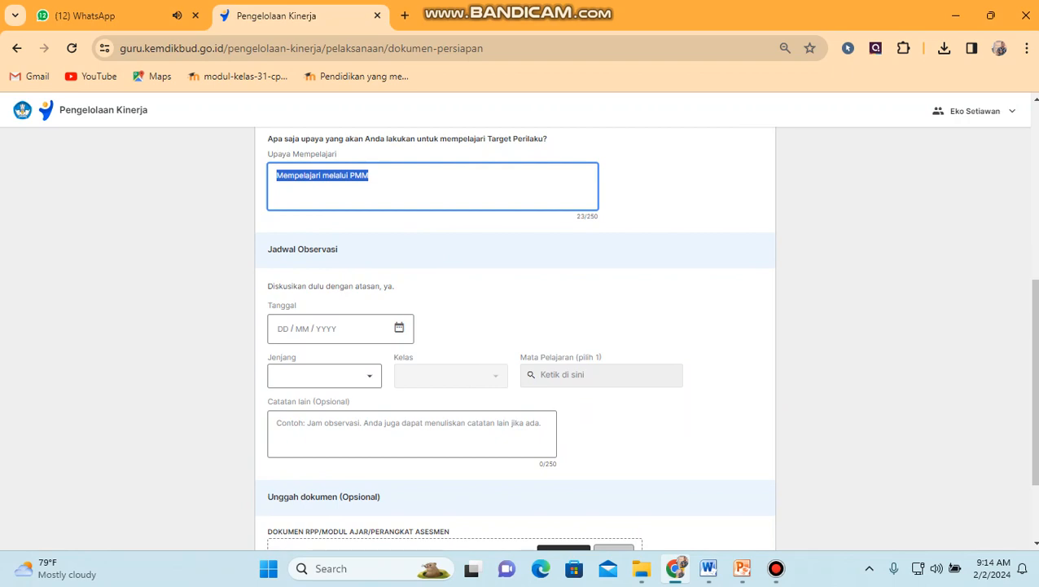
left_click(282, 328)
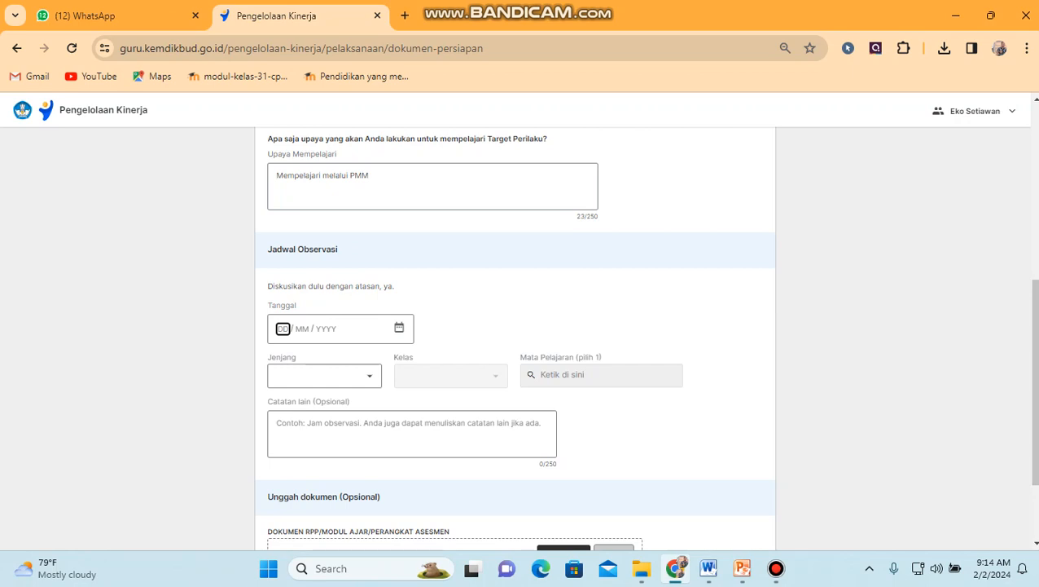
left_click(993, 568)
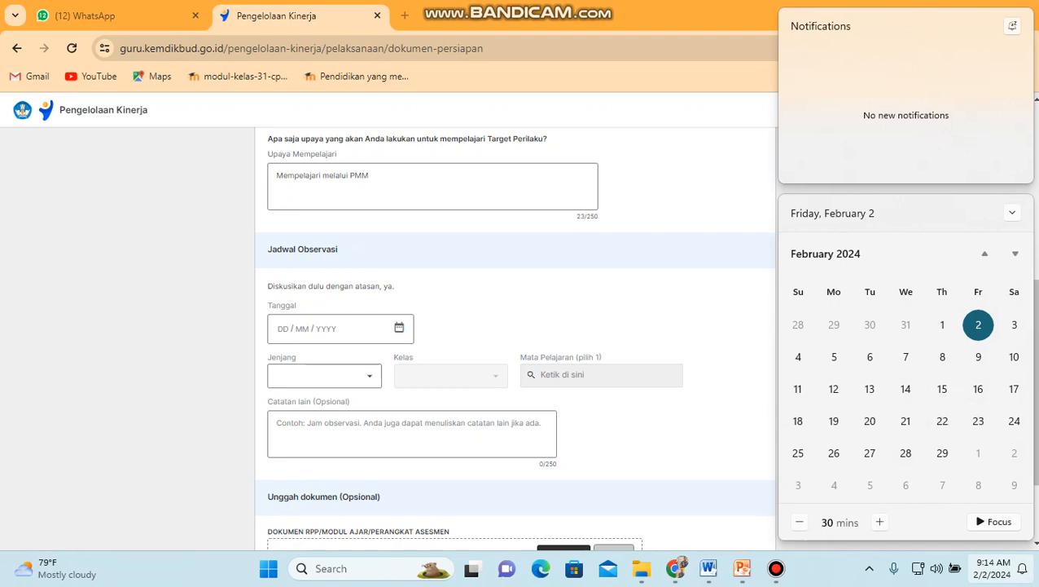
left_click(283, 328)
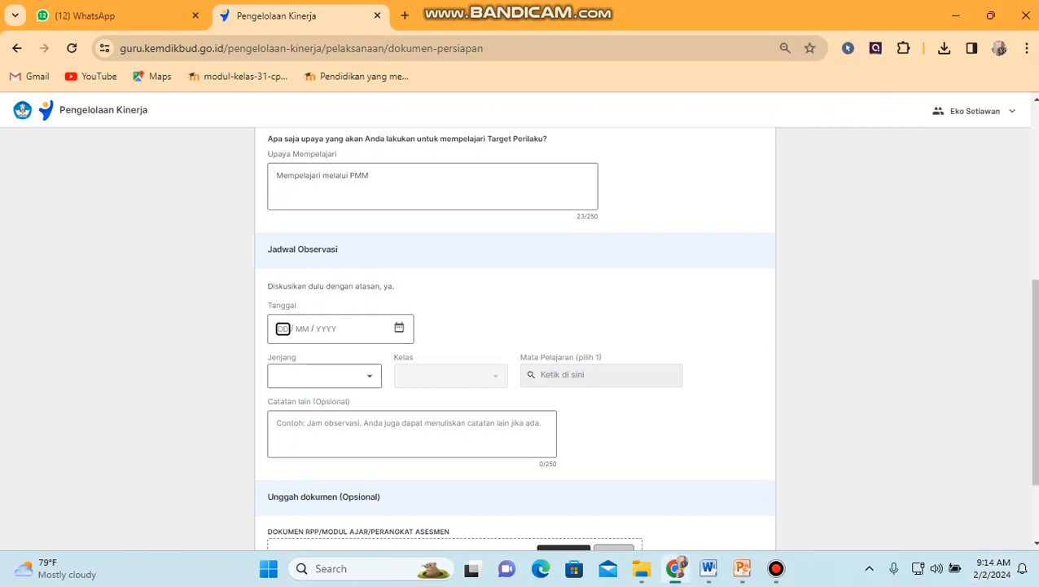
type("22 / 2 / 202")
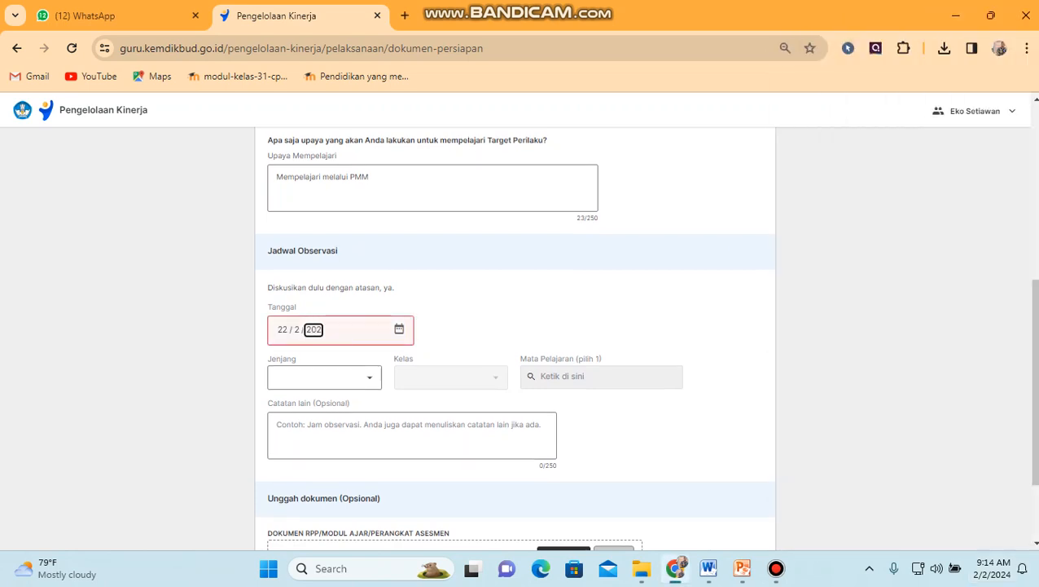
type("4")
Set the observation's Jenjang to SD and its Kelas to Kelas 2.
left_click(324, 377)
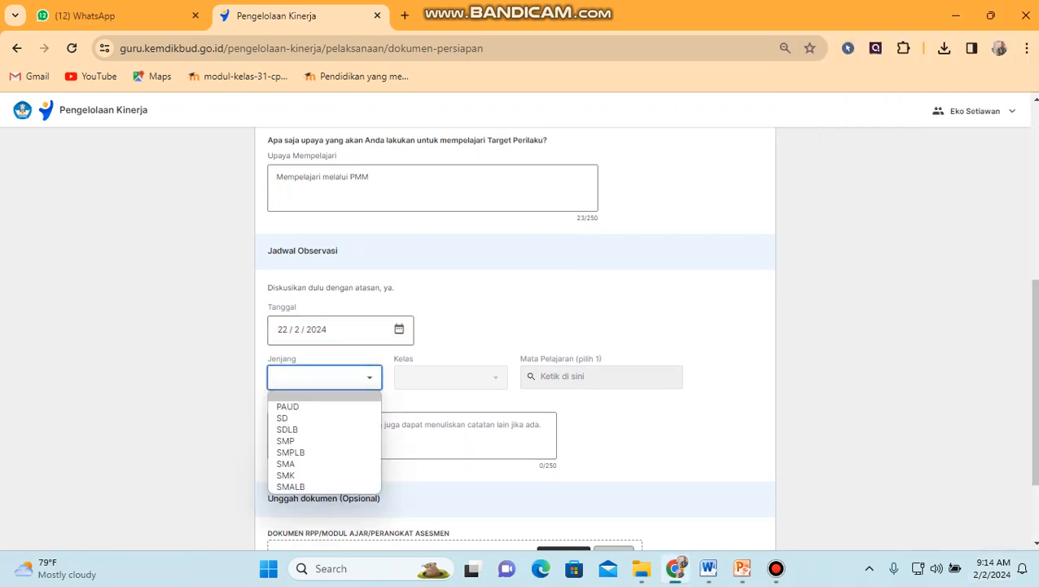
left_click(293, 417)
left_click(451, 376)
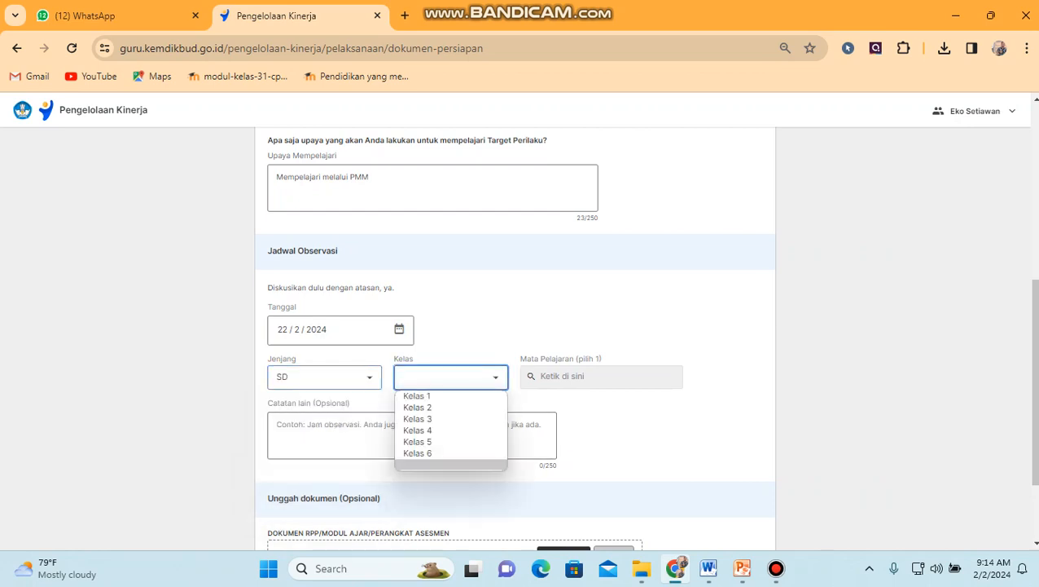
left_click(423, 406)
Switch to File Explorer, open RPP KELAS 2 (1) from Downloads, and examine its pages for the lesson's subject.
left_click(601, 377)
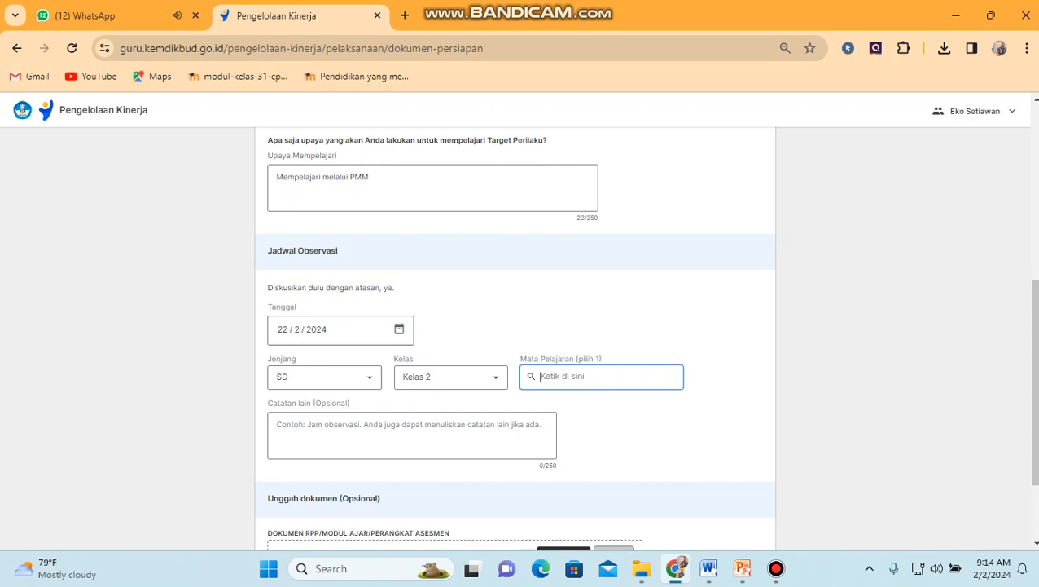
left_click(641, 568)
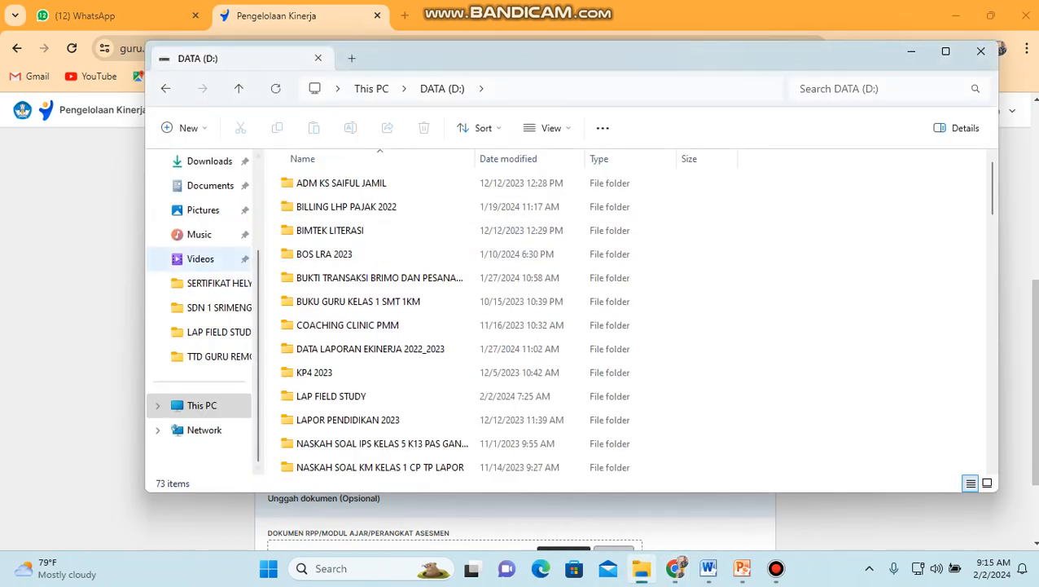
left_click(209, 160)
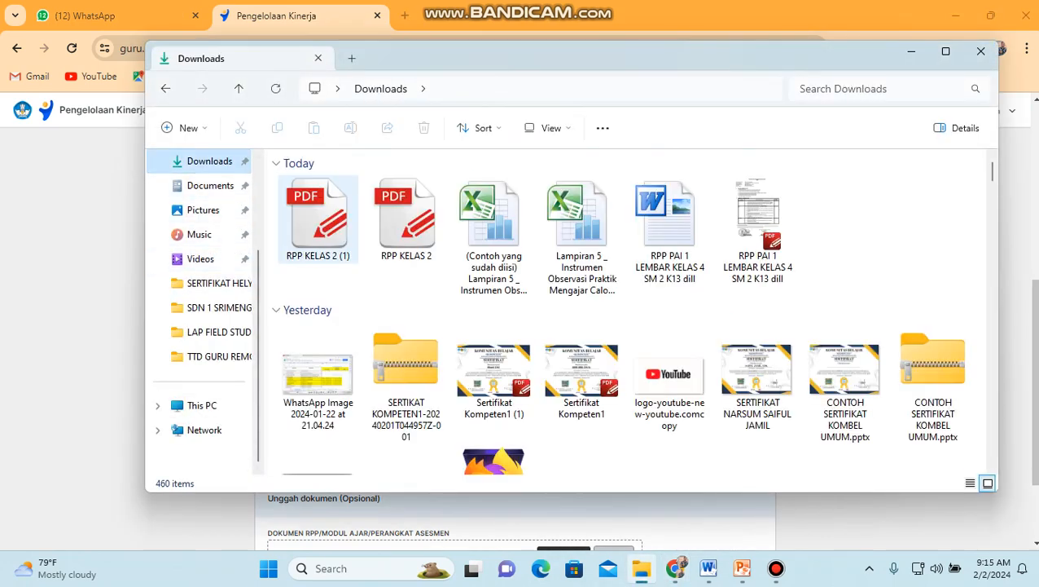
double_click(318, 213)
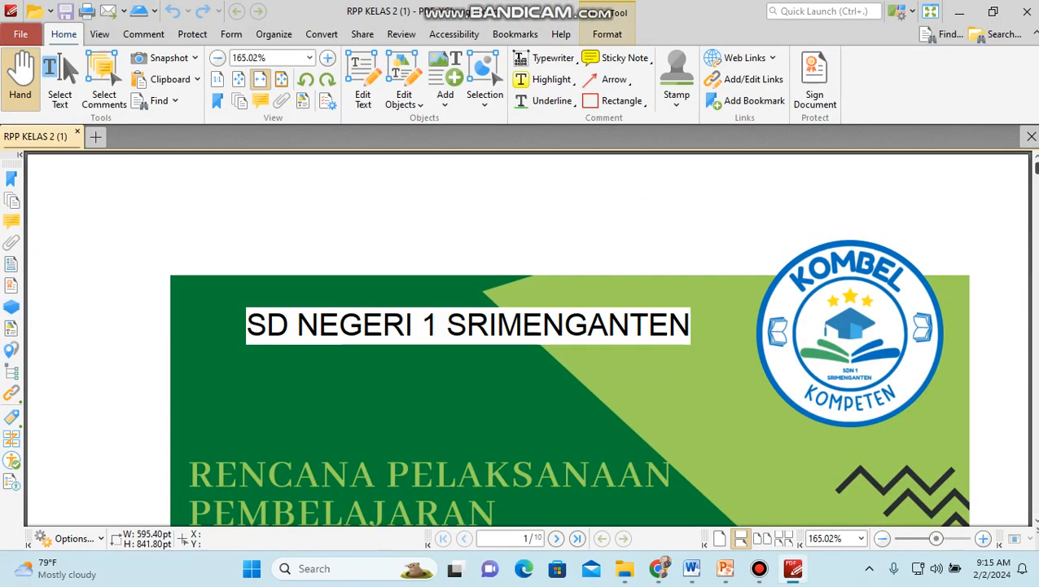
left_click_drag(1036, 167, 1037, 318)
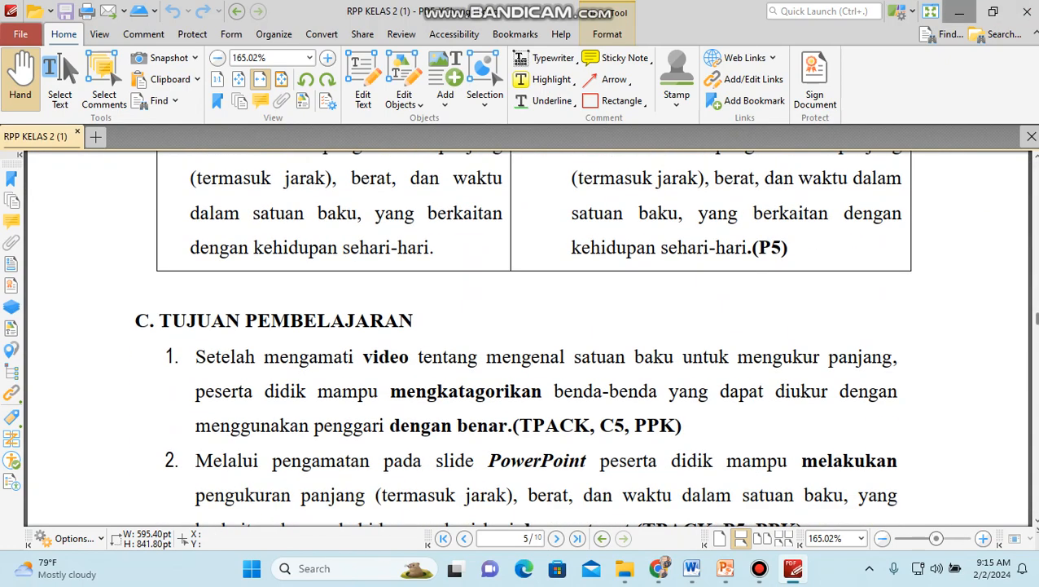
left_click(959, 12)
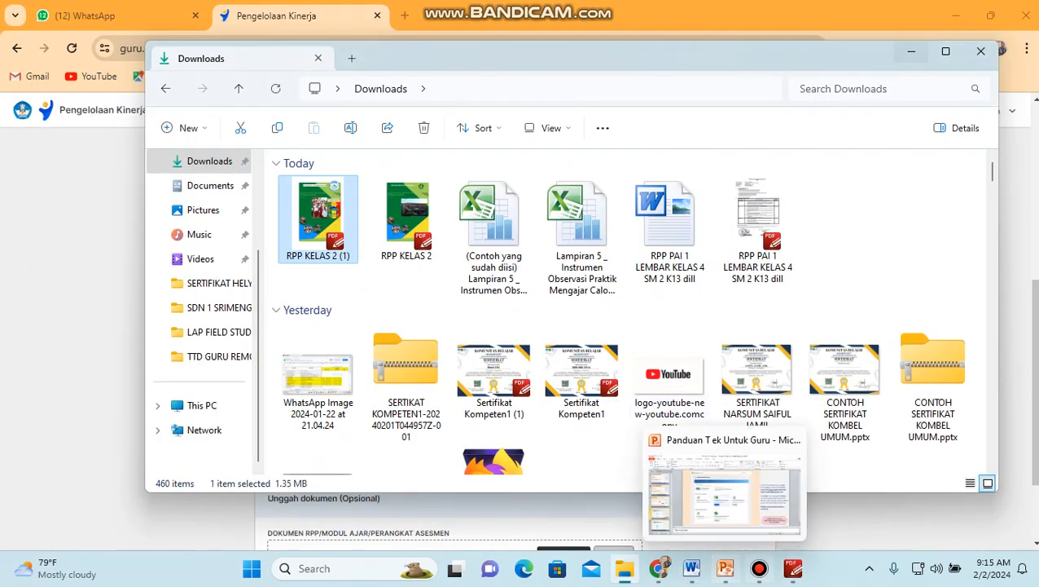
left_click(759, 568)
left_click(760, 568)
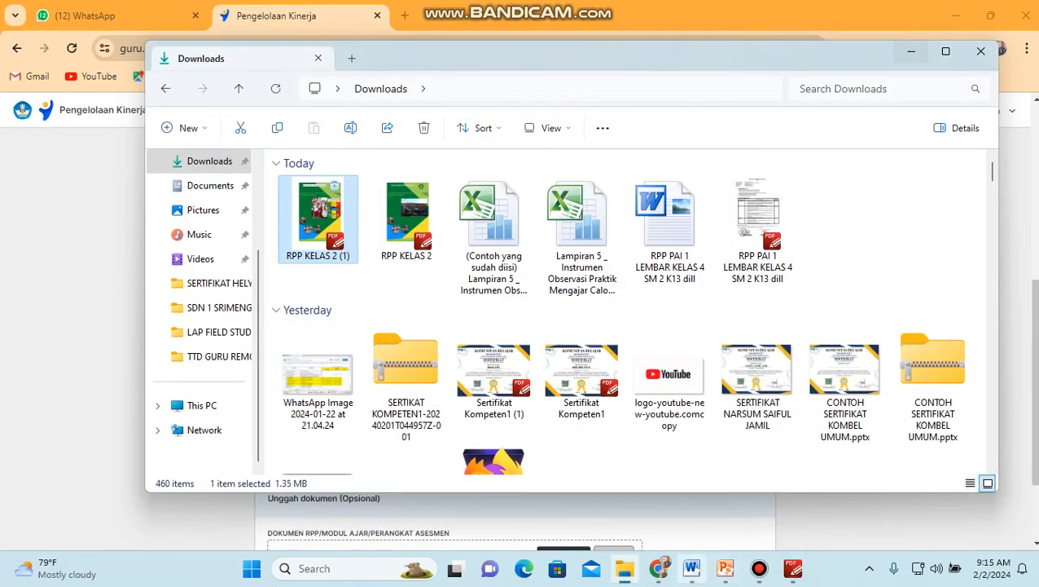
Switch back to Chrome and choose Matematika as the observation's Mata Pelajaran.
left_click(658, 568)
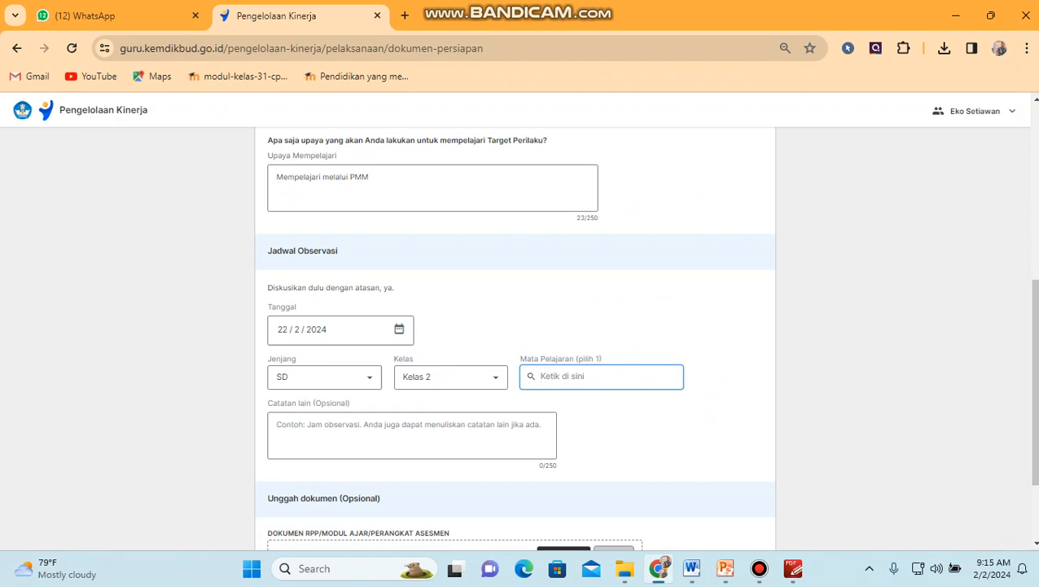
type("Mate")
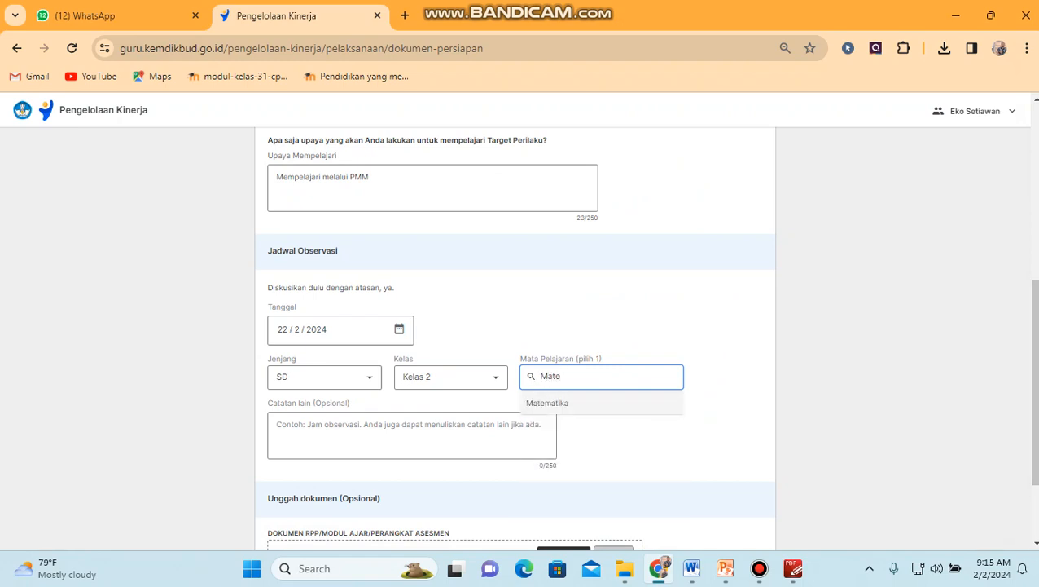
left_click(548, 403)
Enter the optional note "Dimulai pukul 08.00 WIB s.d. Selesai" under Catatan lain.
left_click(413, 435)
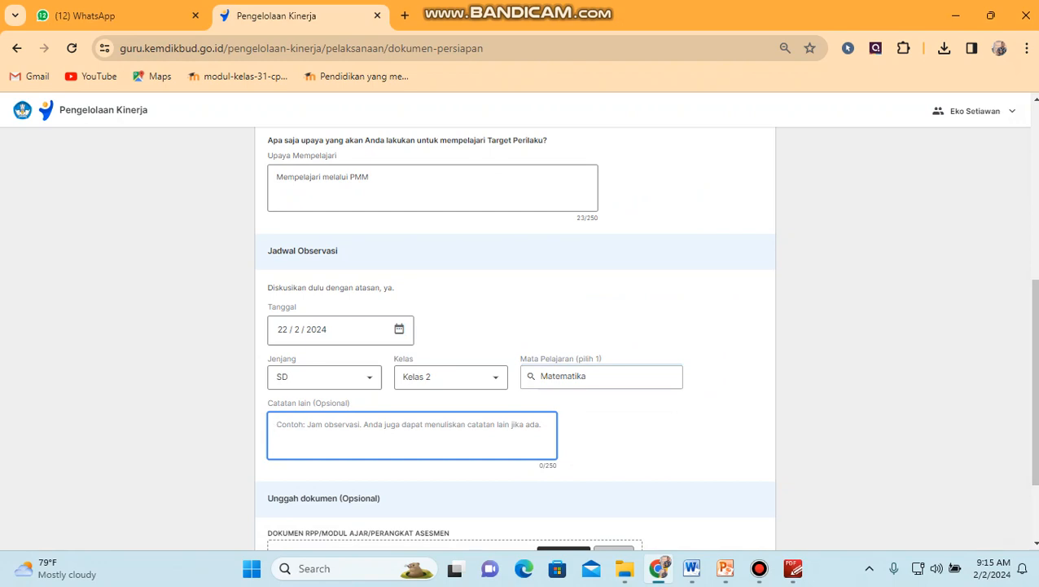
type("Dimulai")
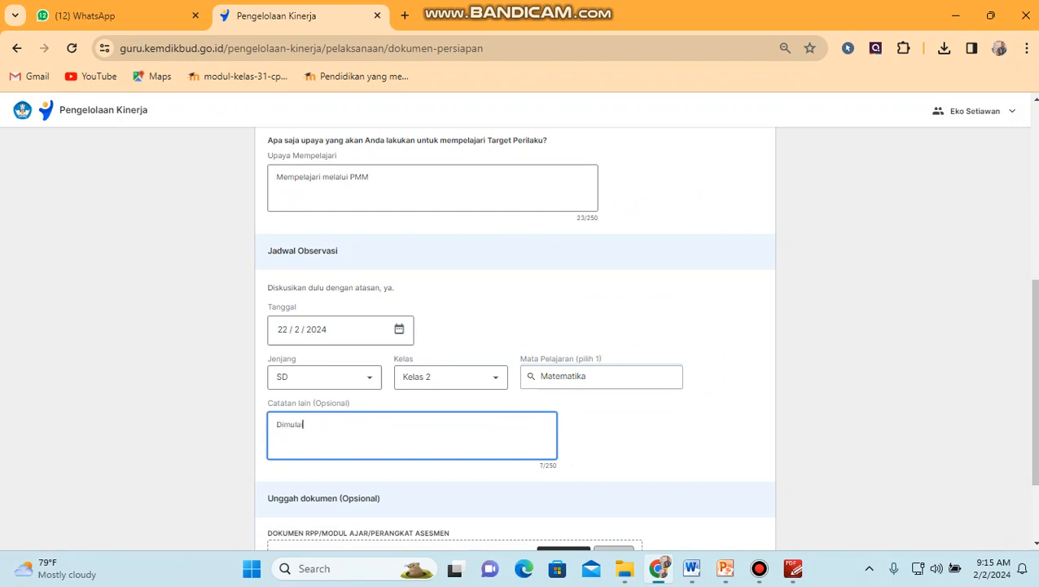
type(" pukul 08.00 WIB s.d. Selesai")
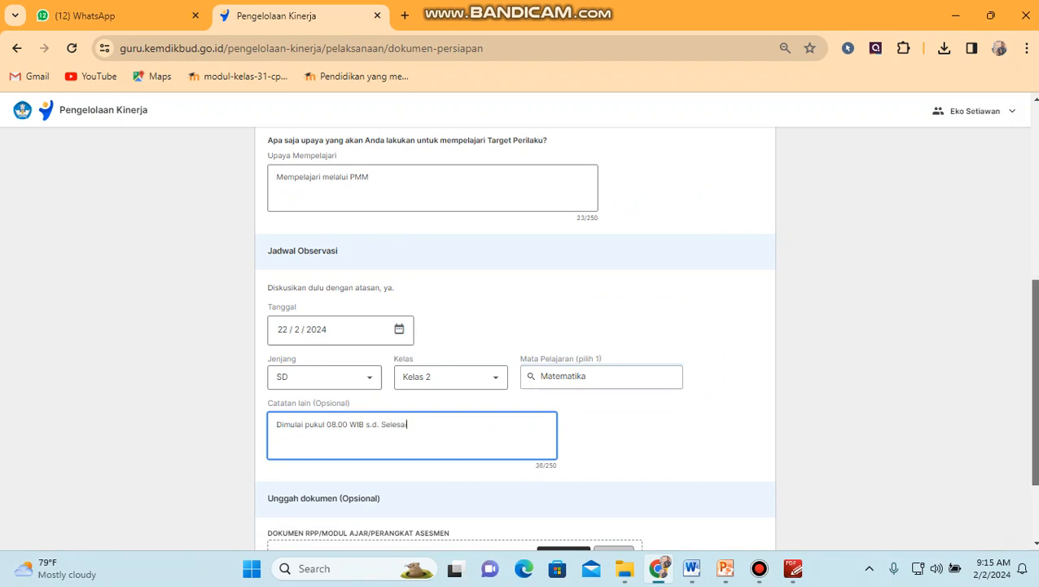
Upload RPP KELAS 2 (1) from the computer's Downloads folder as the RPP/Modul Ajar/Perangkat Asesmen document.
scroll(515, 326, "down", 3)
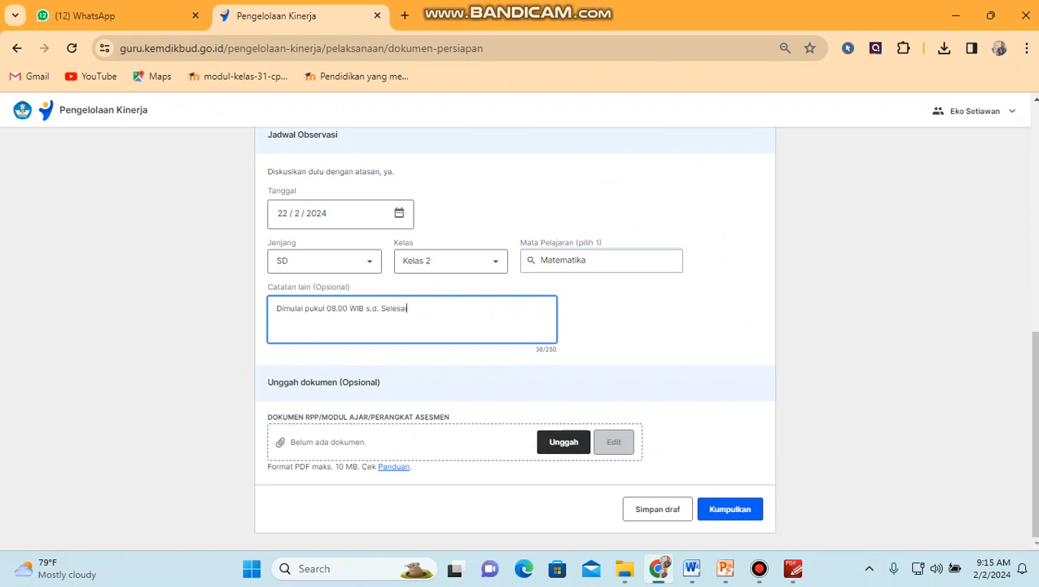
left_click(564, 442)
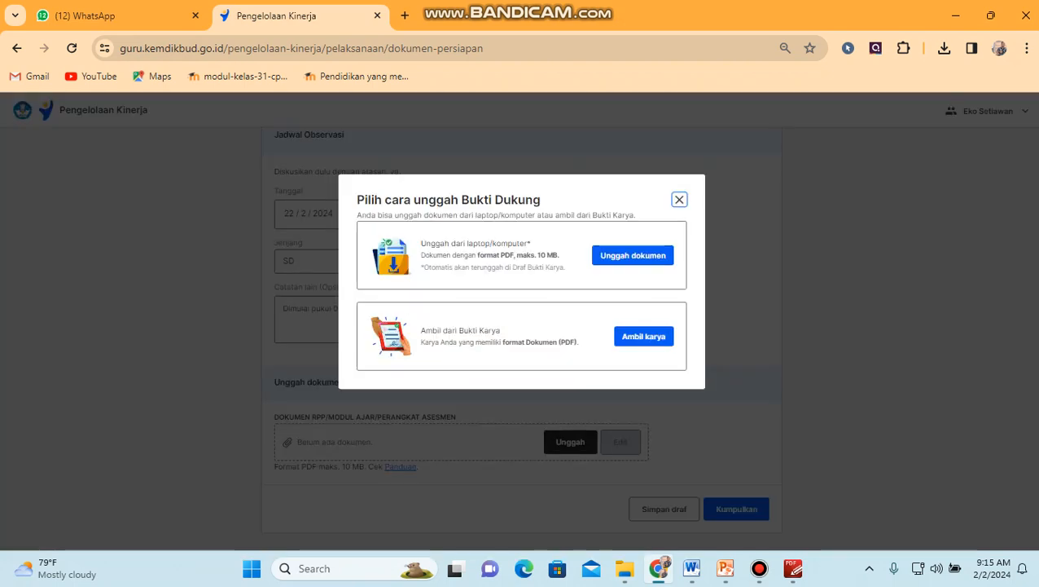
left_click(633, 255)
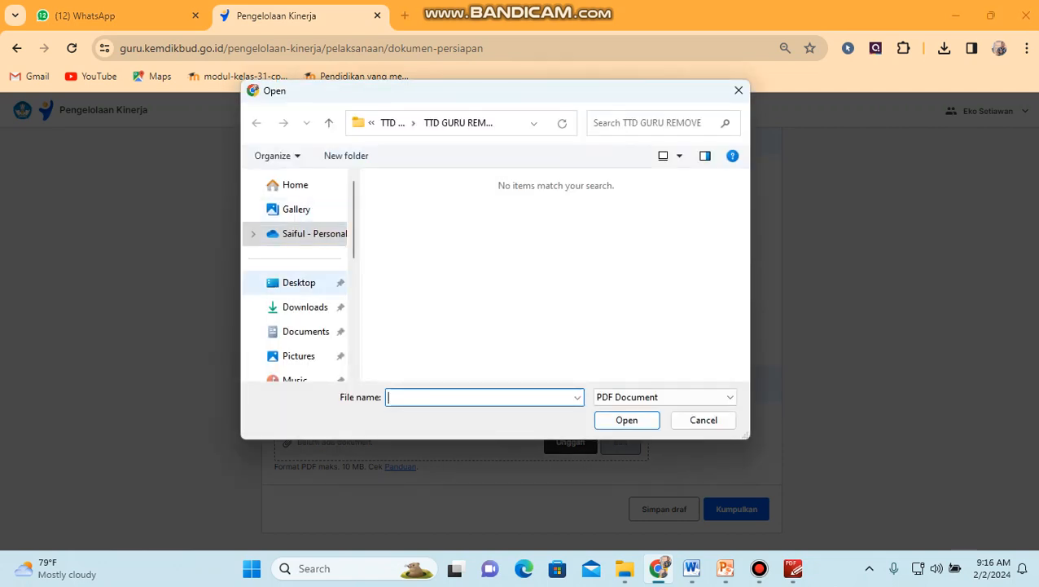
left_click(305, 308)
left_click(402, 226)
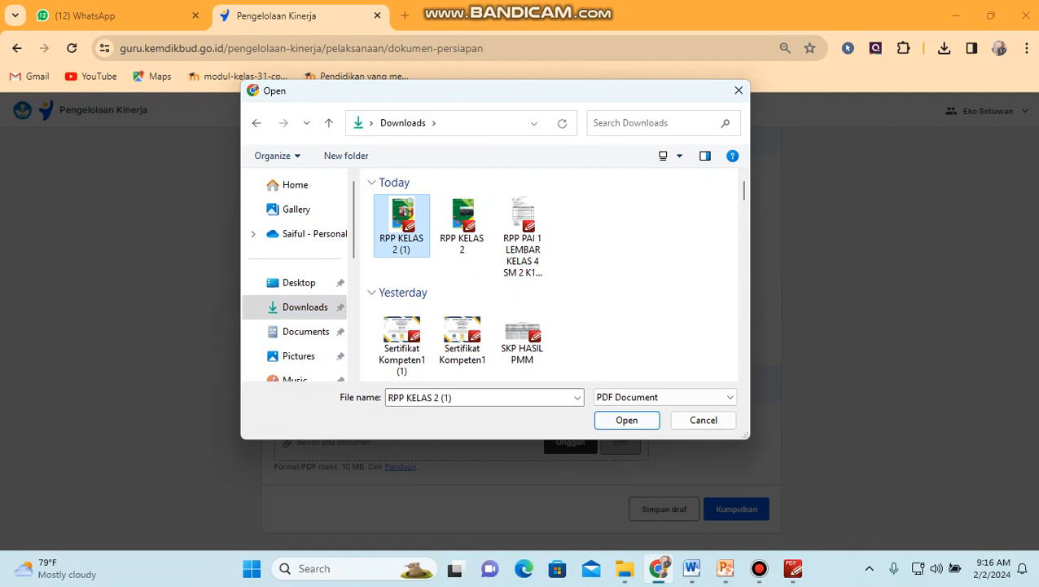
key("Return")
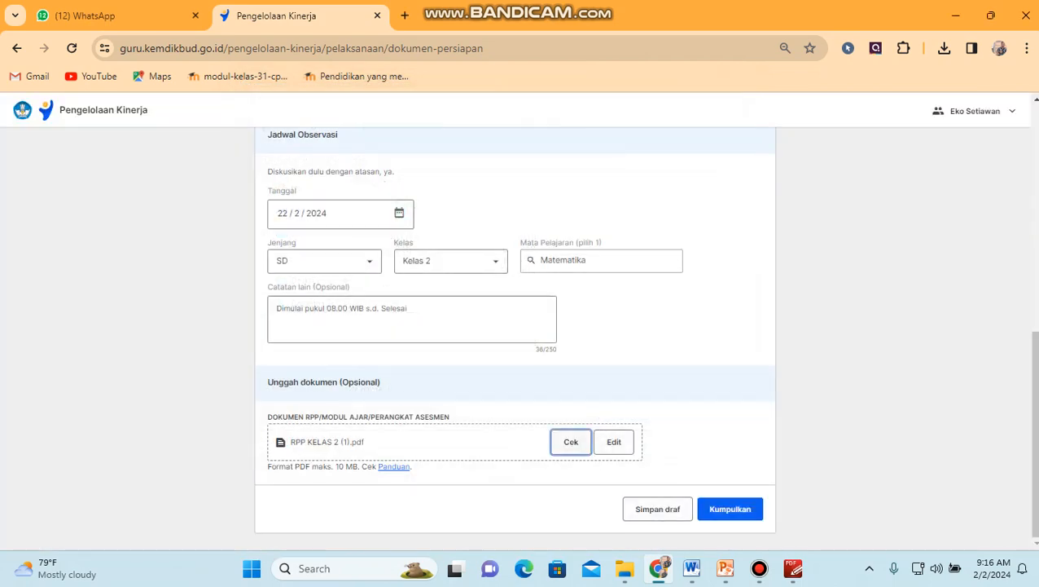
Examine the Bukti Karya categories available for replacing the uploaded lesson plan, and close the dialog without choosing one.
left_click(614, 442)
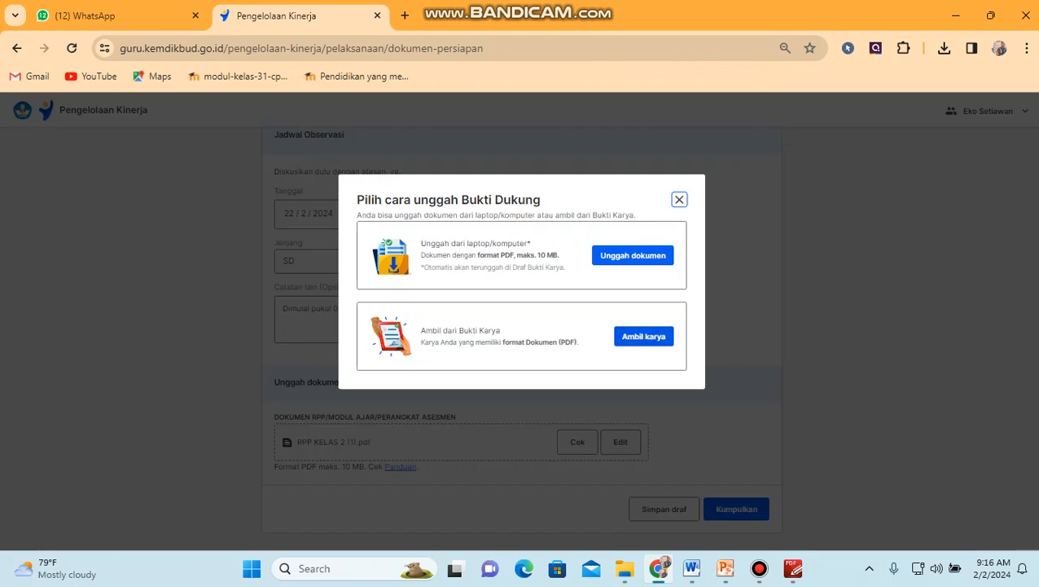
left_click(644, 336)
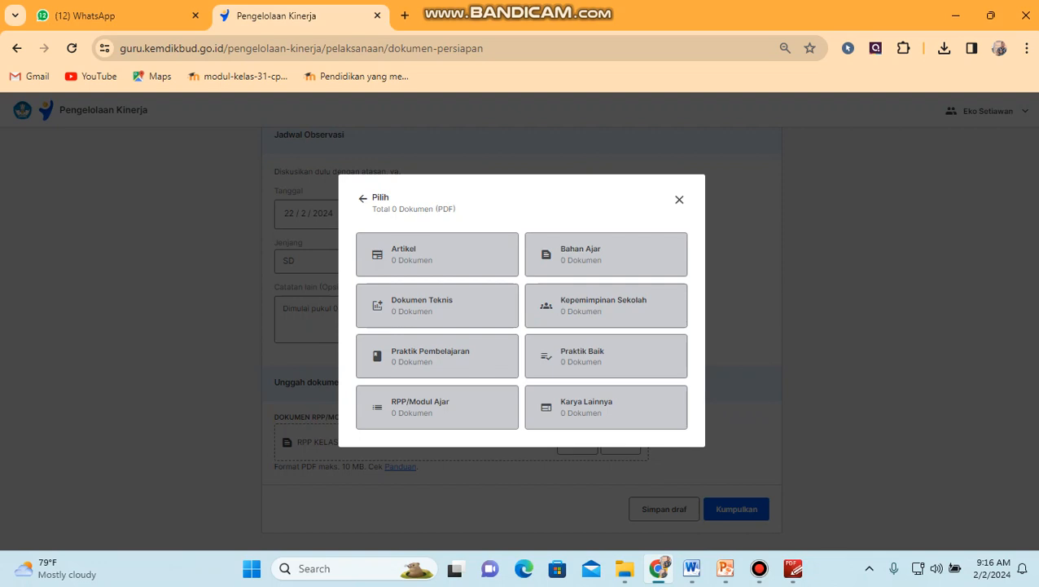
left_click(680, 199)
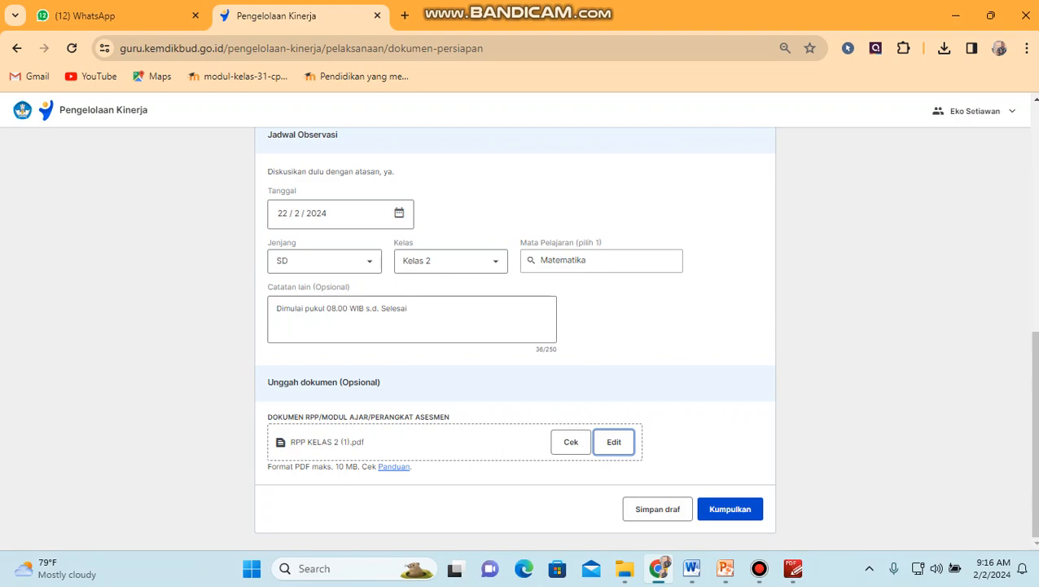
Switch to PowerPoint and read slide 33 on uploading and submitting documents and slide 34 on what follows submission.
left_click(725, 568)
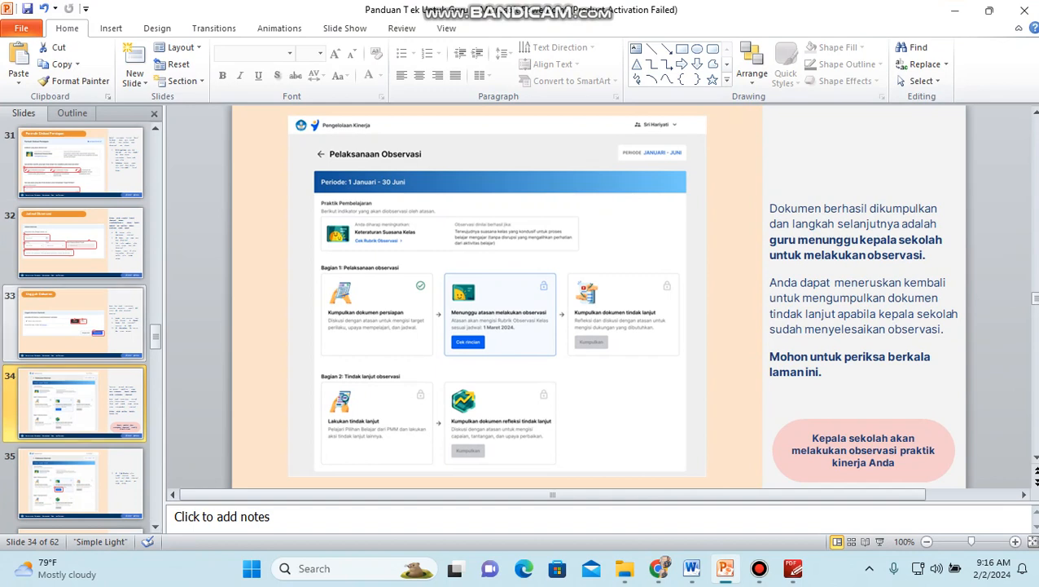
left_click(81, 323)
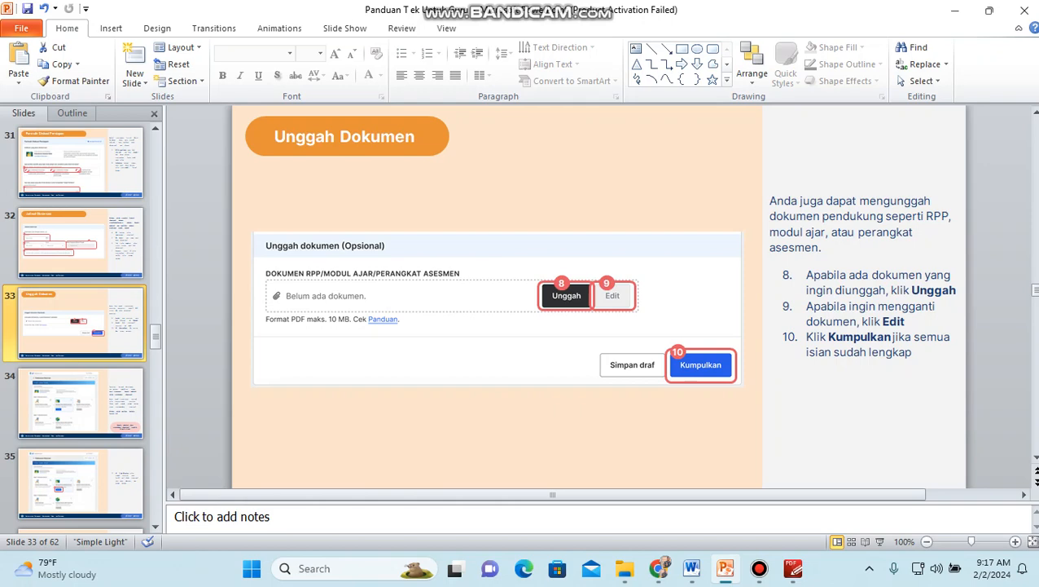
left_click(80, 404)
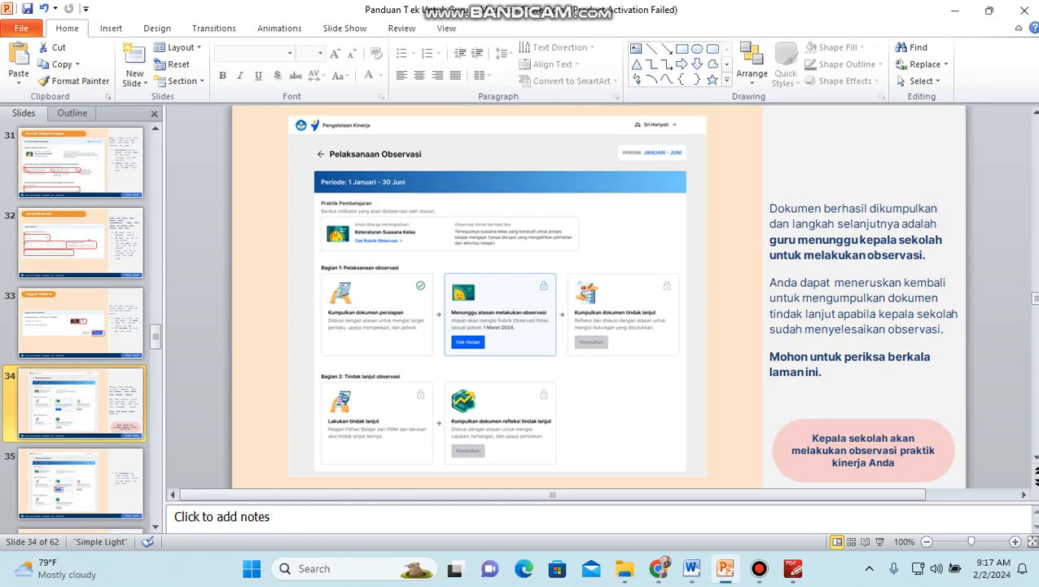
mouse_move(793, 567)
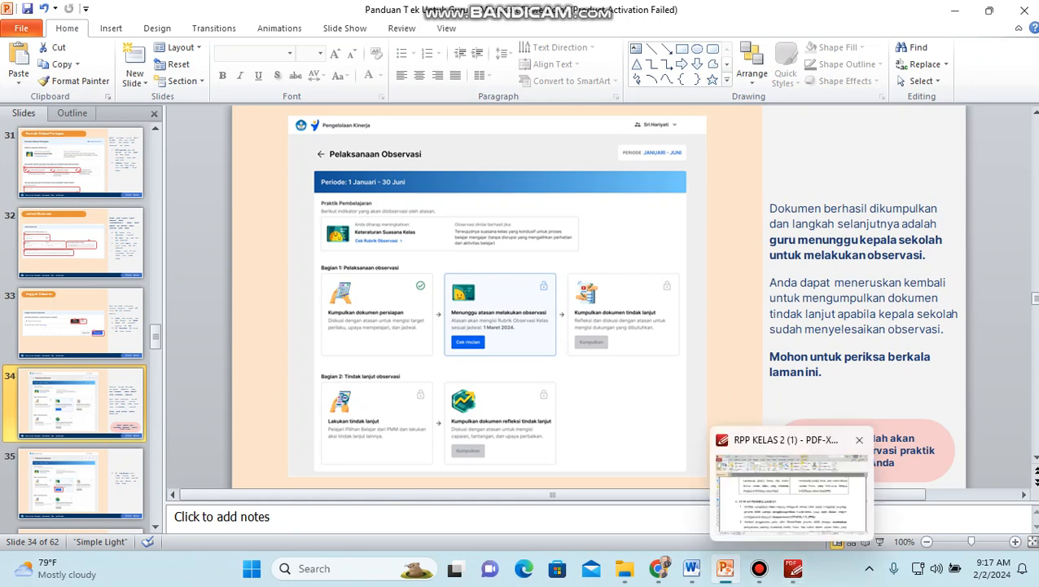